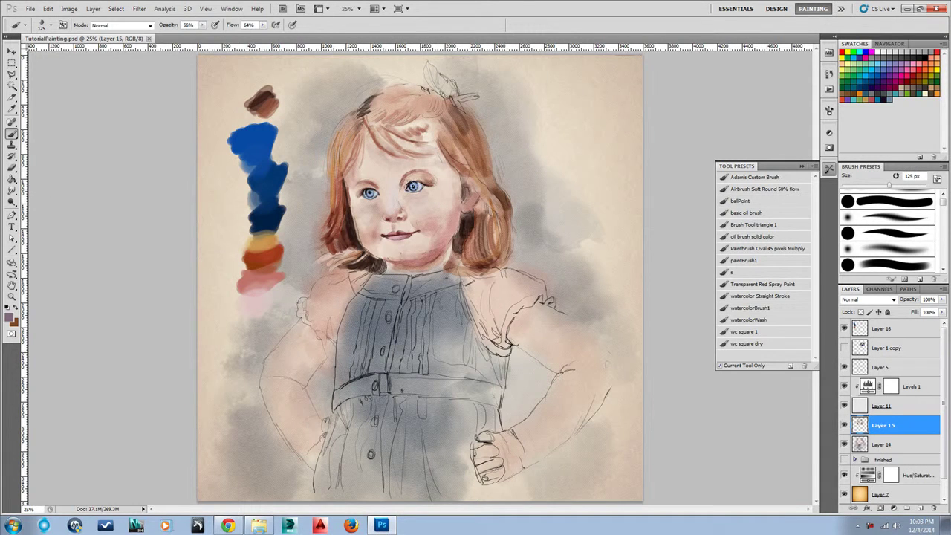
Add a small watercolorBrush1 stroke beside the inner corner of the left-hand eye and show the reference photo on Layer 1 copy.
{"action": "key", "text": "z"}
{"action": "left_click_drag", "start_coordinate": [409, 184], "coordinate": [448, 184]}
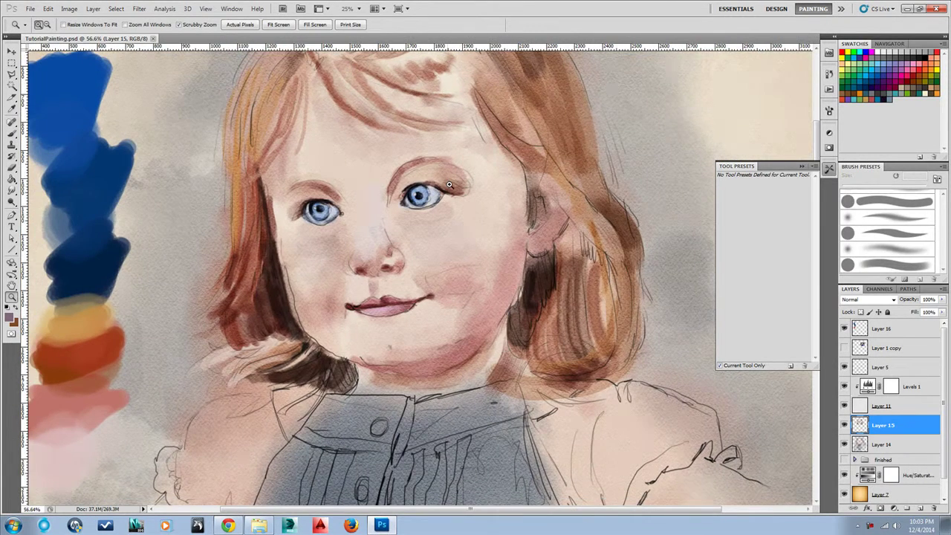
{"action": "key", "text": "b"}
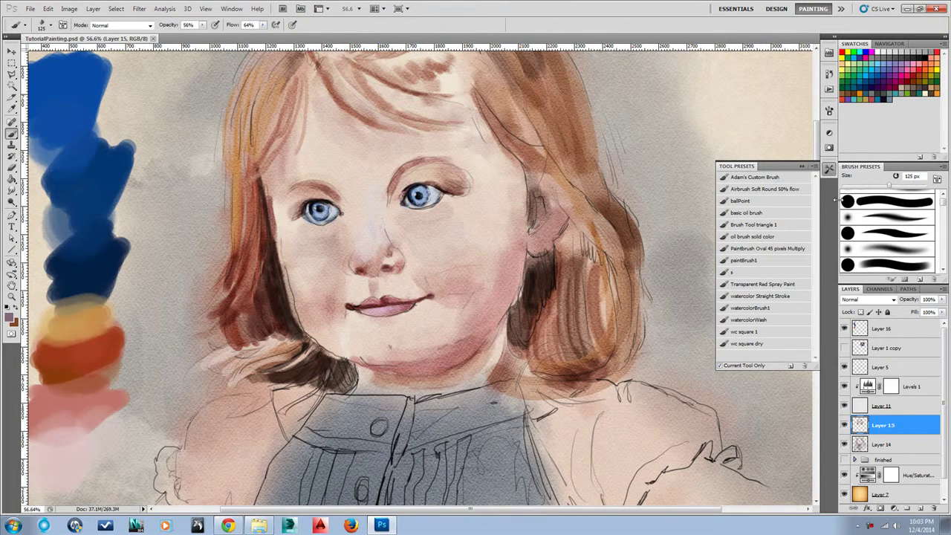
{"action": "left_click", "coordinate": [753, 309]}
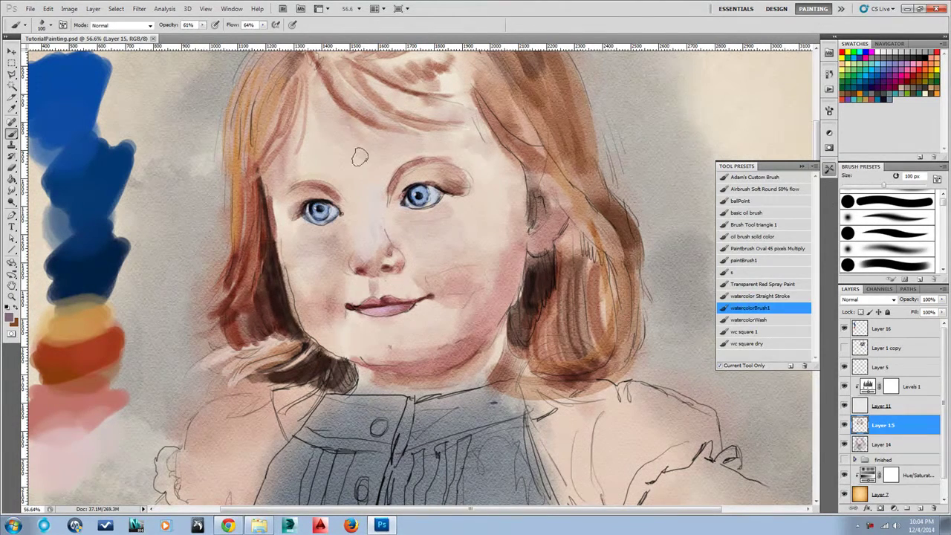
{"action": "left_click_drag", "start_coordinate": [360, 213], "coordinate": [345, 220]}
{"action": "left_click", "coordinate": [844, 348]}
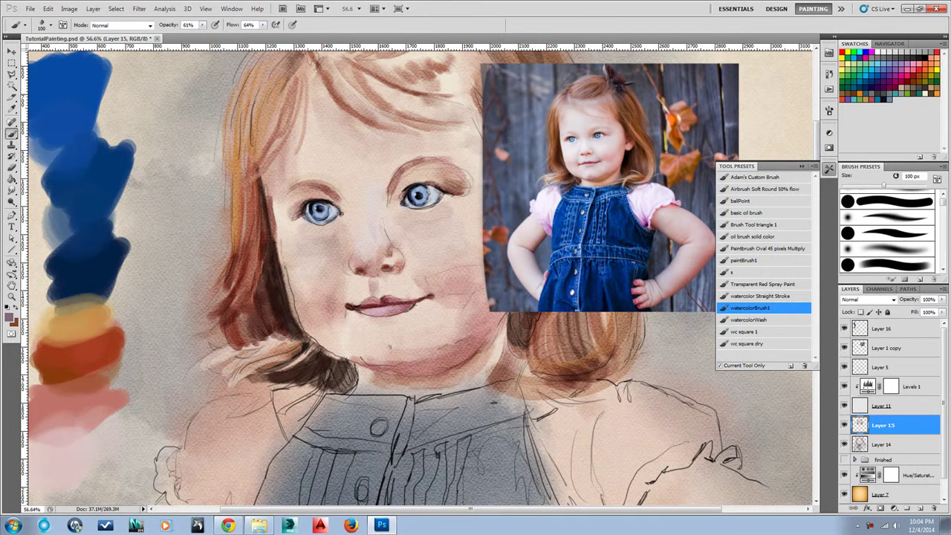
Paint a shadow under the left-hand eye using the wc square 1 brush and lavender sampled from the photo, and smudge it soft.
{"action": "left_click", "coordinate": [759, 331]}
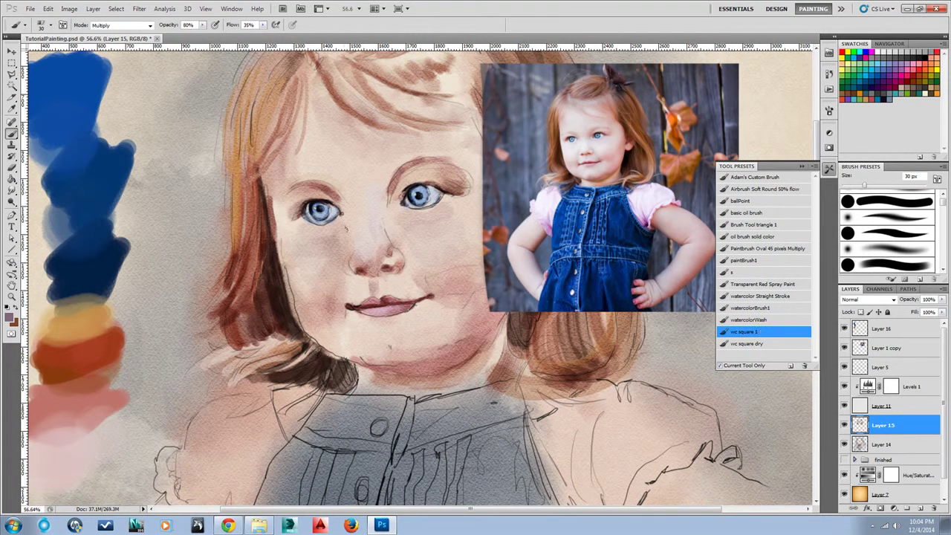
{"action": "left_click", "coordinate": [577, 139], "text": "alt"}
{"action": "mouse_move", "coordinate": [332, 231]}
{"action": "left_mouse_down"}
{"action": "mouse_move", "coordinate": [311, 246]}
{"action": "mouse_move", "coordinate": [330, 234]}
{"action": "mouse_move", "coordinate": [326, 246]}
{"action": "left_mouse_up"}
{"action": "key", "text": "r"}
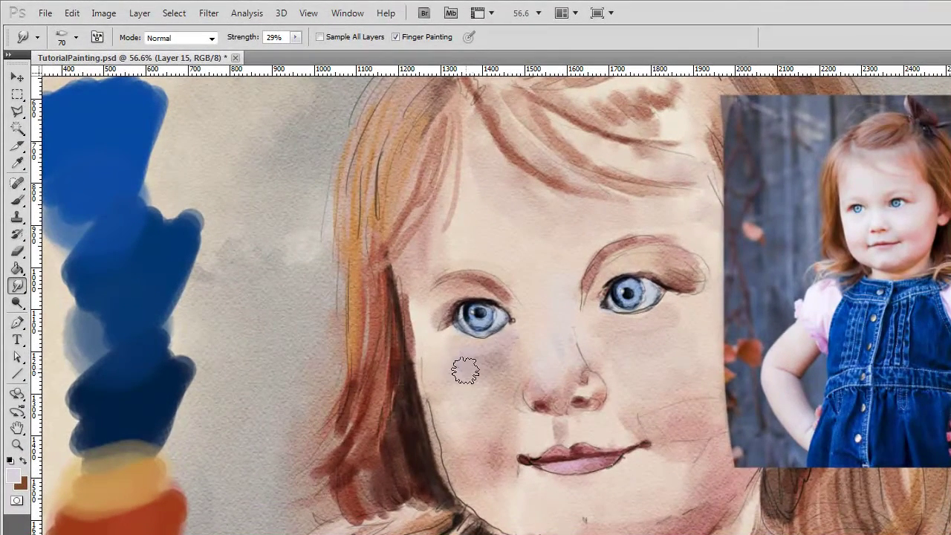
{"action": "mouse_move", "coordinate": [465, 370]}
{"action": "left_mouse_down"}
{"action": "mouse_move", "coordinate": [507, 346]}
{"action": "mouse_move", "coordinate": [501, 360]}
{"action": "mouse_move", "coordinate": [460, 375]}
{"action": "mouse_move", "coordinate": [450, 367]}
{"action": "mouse_move", "coordinate": [458, 353]}
{"action": "mouse_move", "coordinate": [448, 358]}
{"action": "mouse_move", "coordinate": [491, 353]}
{"action": "mouse_move", "coordinate": [469, 386]}
{"action": "left_mouse_up"}
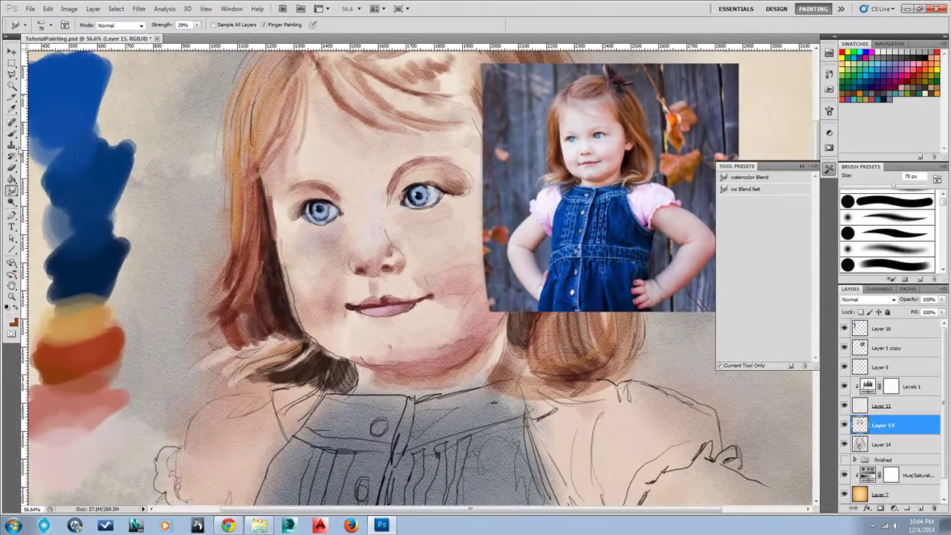
Paint a lavender shadow beneath the right-hand eye and blend its edges into the cheek with the Smudge tool.
{"action": "left_click", "coordinate": [12, 134]}
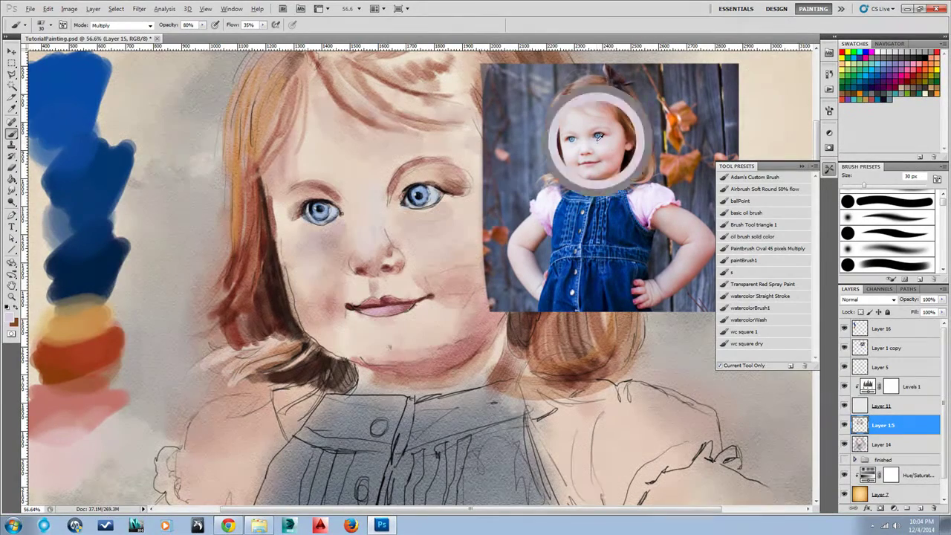
{"action": "mouse_move", "coordinate": [425, 217]}
{"action": "left_mouse_down"}
{"action": "mouse_move", "coordinate": [405, 221]}
{"action": "mouse_move", "coordinate": [431, 222]}
{"action": "left_mouse_up"}
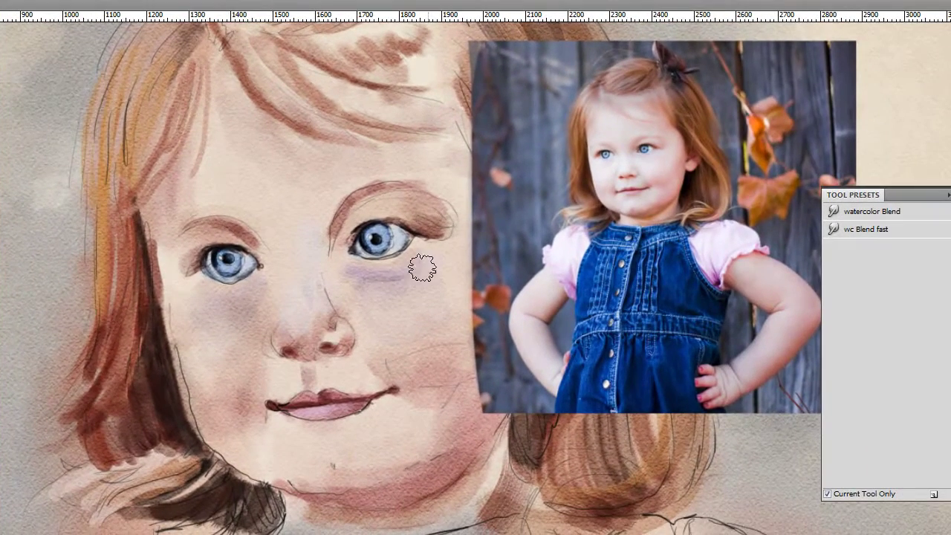
{"action": "mouse_move", "coordinate": [422, 268]}
{"action": "left_mouse_down"}
{"action": "mouse_move", "coordinate": [390, 280]}
{"action": "mouse_move", "coordinate": [348, 274]}
{"action": "mouse_move", "coordinate": [342, 263]}
{"action": "mouse_move", "coordinate": [361, 296]}
{"action": "mouse_move", "coordinate": [391, 298]}
{"action": "mouse_move", "coordinate": [433, 276]}
{"action": "mouse_move", "coordinate": [389, 274]}
{"action": "mouse_move", "coordinate": [420, 262]}
{"action": "mouse_move", "coordinate": [395, 277]}
{"action": "mouse_move", "coordinate": [353, 275]}
{"action": "left_mouse_up"}
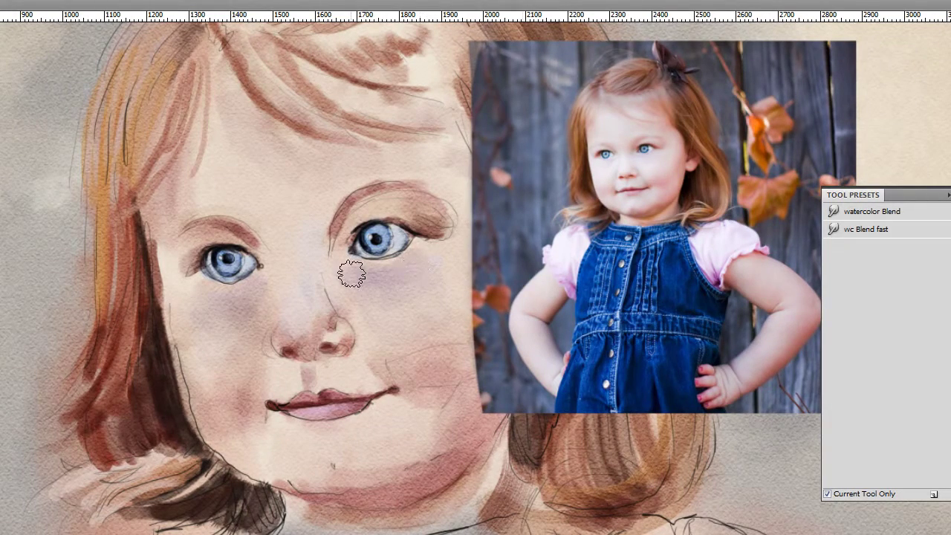
{"action": "scroll", "coordinate": [350, 344], "scroll_direction": "down", "scroll_amount": 2}
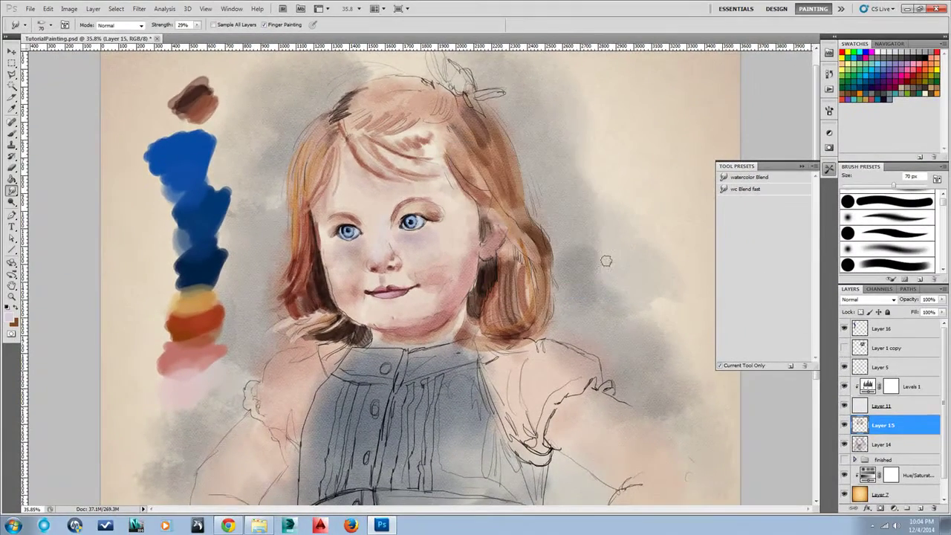
{"action": "left_click_drag", "start_coordinate": [521, 260], "coordinate": [488, 269]}
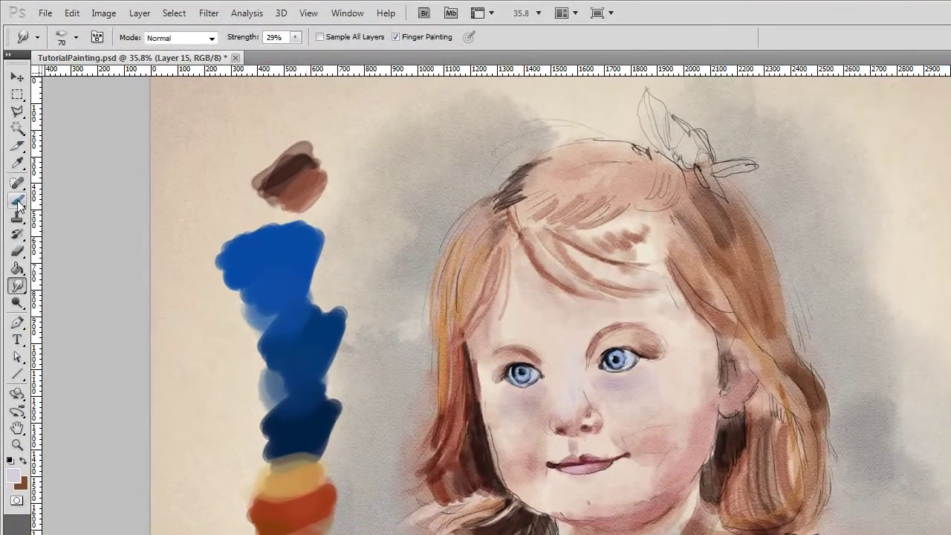
Move the reference photo on Layer 1 copy clear of the girl's face and return to the brush on Layer 15.
{"action": "key", "text": "b"}
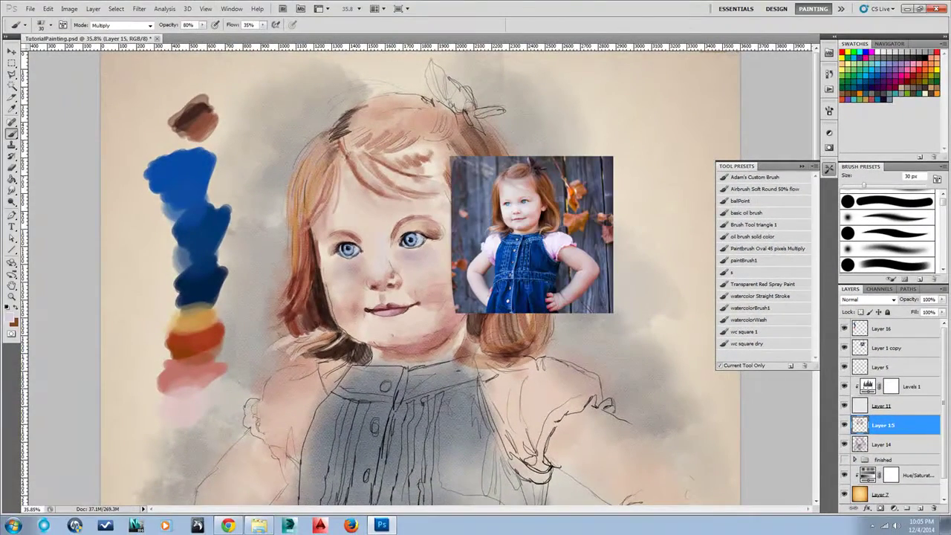
{"action": "left_click", "coordinate": [873, 345]}
{"action": "key", "text": "v"}
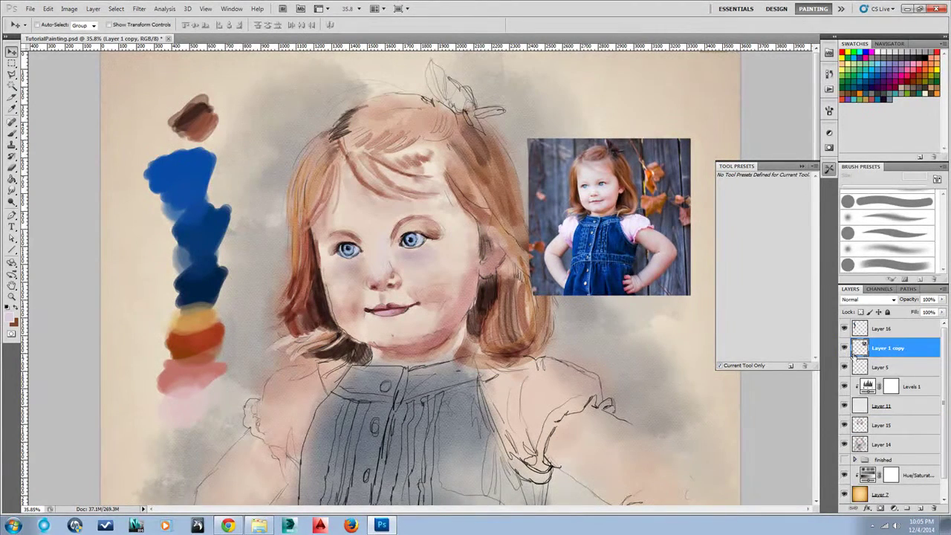
{"action": "left_click", "coordinate": [862, 424]}
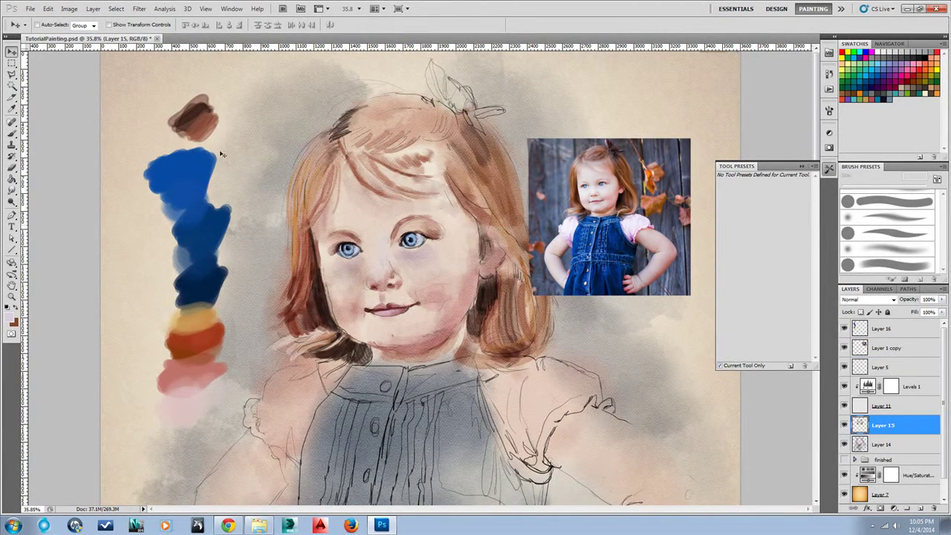
{"action": "left_click", "coordinate": [12, 134]}
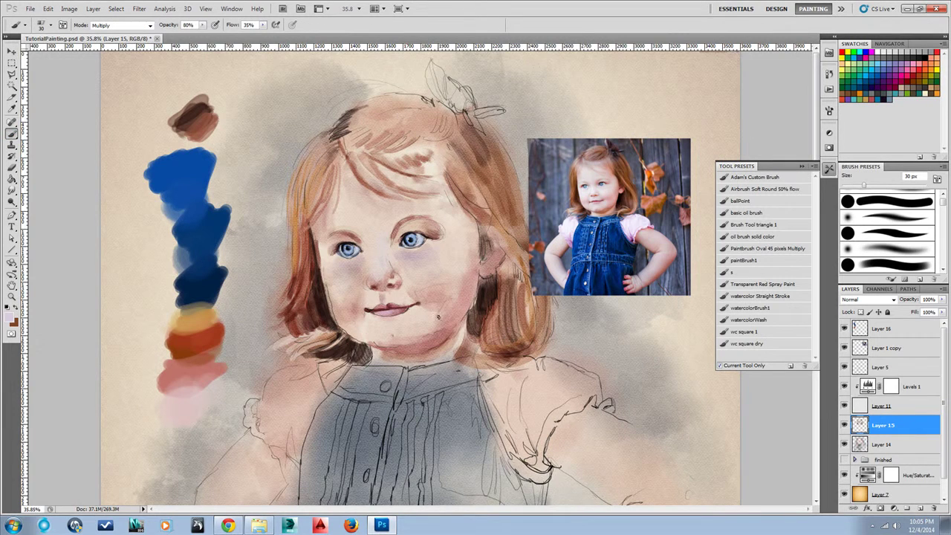
Paint both halves of the dress collar with dark and lighter blues sampled from the photo's denim, adding a brighter blue accent.
{"action": "left_click_drag", "start_coordinate": [439, 306], "coordinate": [434, 276]}
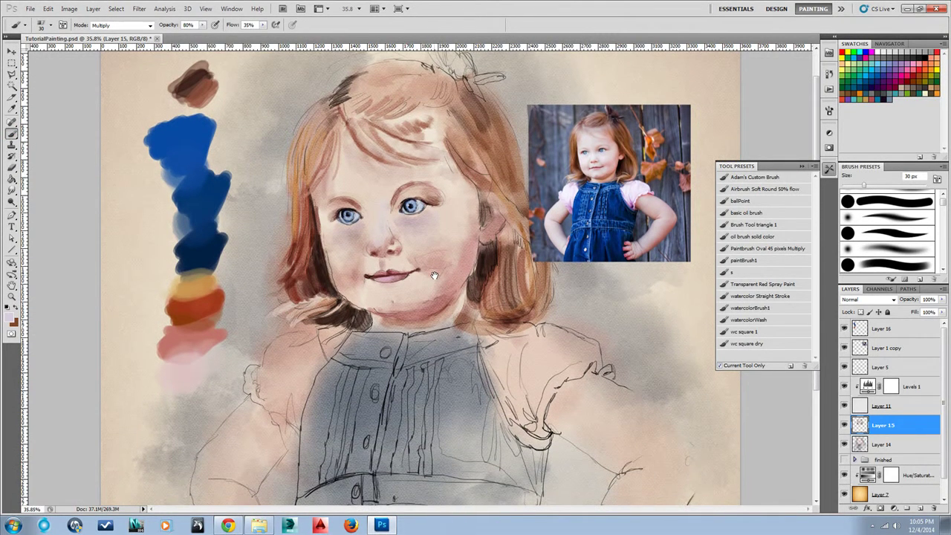
{"action": "left_click", "coordinate": [587, 227], "text": "alt"}
{"action": "left_click_drag", "start_coordinate": [401, 354], "coordinate": [476, 335]}
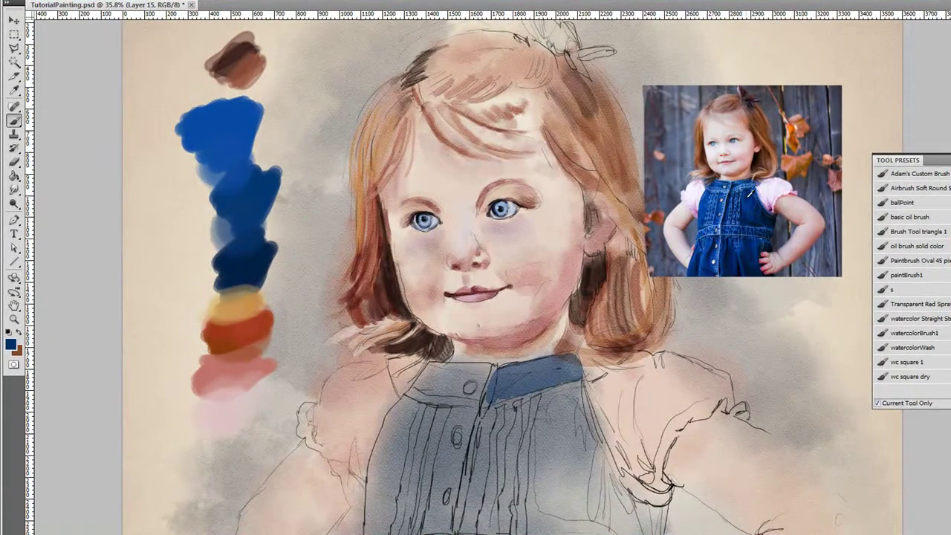
{"action": "left_click", "coordinate": [721, 183], "text": "alt"}
{"action": "mouse_move", "coordinate": [484, 370]}
{"action": "left_mouse_down"}
{"action": "mouse_move", "coordinate": [442, 370]}
{"action": "mouse_move", "coordinate": [413, 382]}
{"action": "left_mouse_up"}
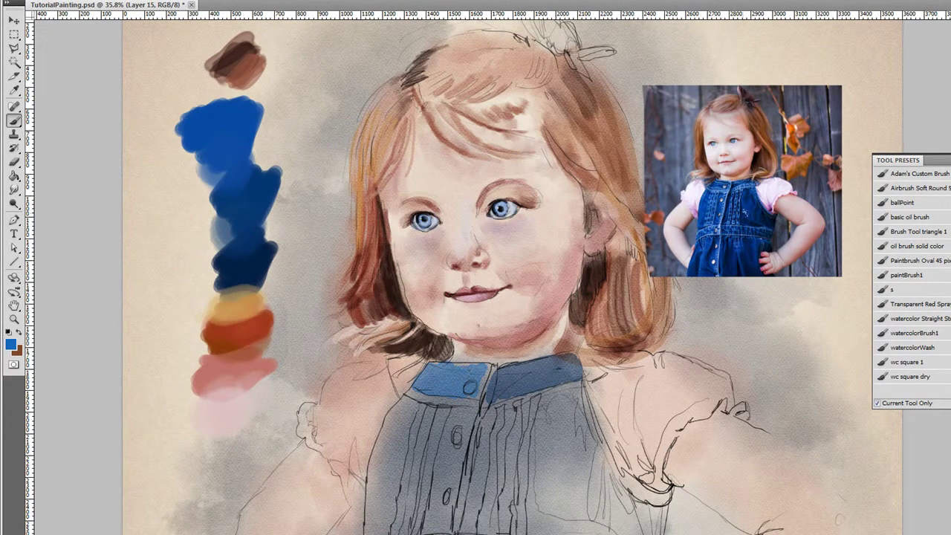
{"action": "left_click", "coordinate": [734, 188], "text": "alt"}
{"action": "mouse_move", "coordinate": [483, 376]}
{"action": "left_mouse_down"}
{"action": "mouse_move", "coordinate": [460, 388]}
{"action": "mouse_move", "coordinate": [527, 375]}
{"action": "left_mouse_up"}
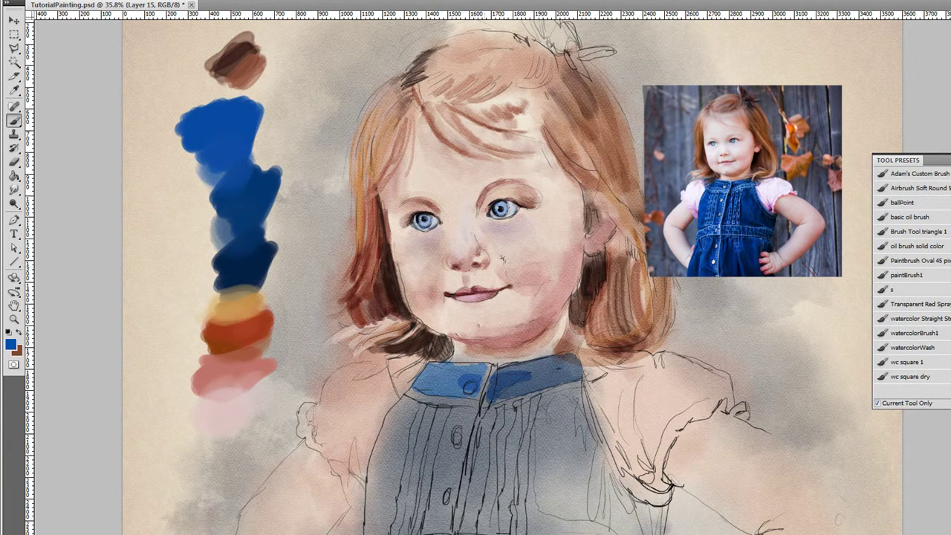
Paint dark navy shadows sampled from the photo along the right-hand side and armhole edge of the bodice.
{"action": "left_click", "coordinate": [773, 216], "text": "alt"}
{"action": "left_click_drag", "start_coordinate": [596, 450], "coordinate": [593, 519]}
{"action": "mouse_move", "coordinate": [579, 418]}
{"action": "left_mouse_down"}
{"action": "mouse_move", "coordinate": [582, 432]}
{"action": "mouse_move", "coordinate": [577, 386]}
{"action": "left_mouse_up"}
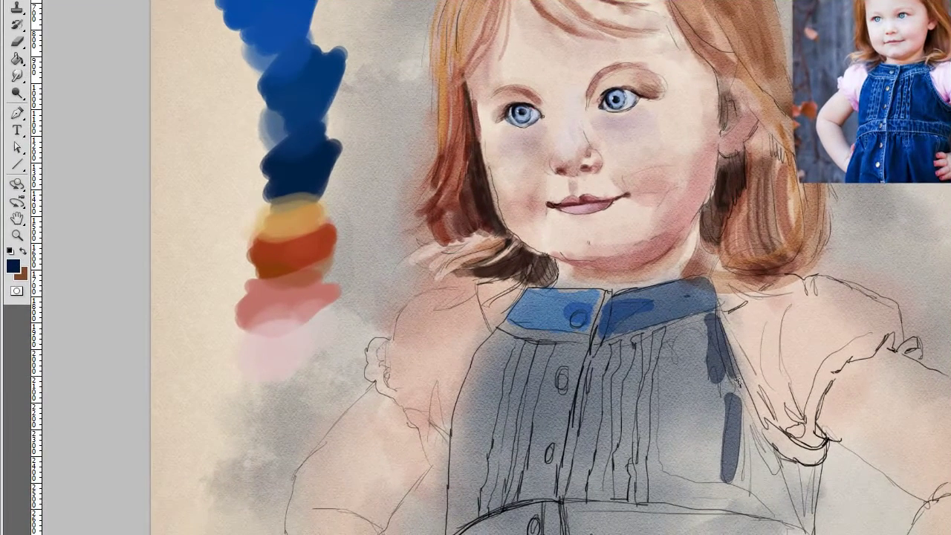
{"action": "mouse_move", "coordinate": [737, 381]}
{"action": "left_mouse_down"}
{"action": "mouse_move", "coordinate": [765, 453]}
{"action": "mouse_move", "coordinate": [794, 473]}
{"action": "mouse_move", "coordinate": [783, 460]}
{"action": "mouse_move", "coordinate": [799, 494]}
{"action": "mouse_move", "coordinate": [798, 469]}
{"action": "mouse_move", "coordinate": [807, 511]}
{"action": "mouse_move", "coordinate": [811, 482]}
{"action": "mouse_move", "coordinate": [811, 511]}
{"action": "mouse_move", "coordinate": [814, 459]}
{"action": "mouse_move", "coordinate": [764, 423]}
{"action": "mouse_move", "coordinate": [785, 442]}
{"action": "mouse_move", "coordinate": [820, 451]}
{"action": "mouse_move", "coordinate": [784, 441]}
{"action": "mouse_move", "coordinate": [734, 357]}
{"action": "left_mouse_up"}
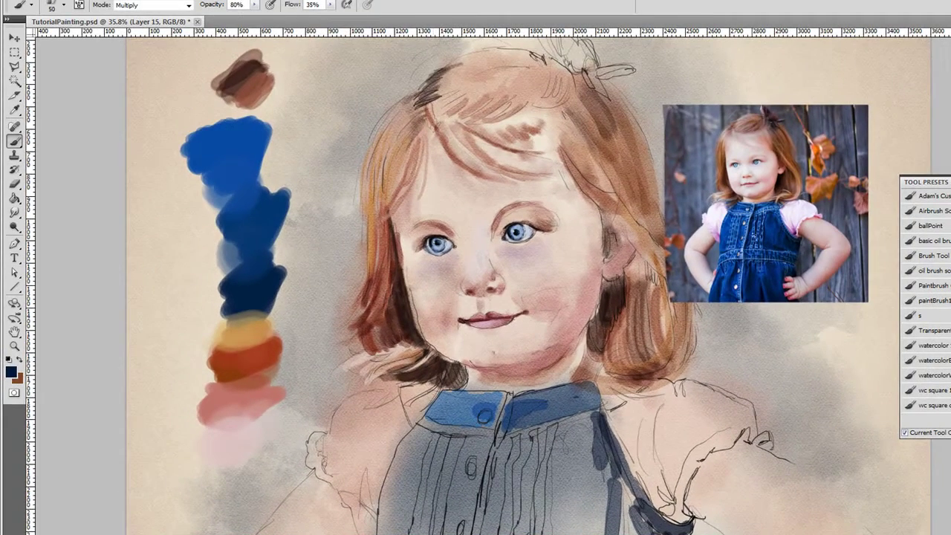
Paint the denim strap beside the collar at the left-hand shoulder with muted blue sampled from the photo's dress.
{"action": "left_click", "coordinate": [732, 202], "text": "alt"}
{"action": "mouse_move", "coordinate": [406, 391]}
{"action": "left_mouse_down"}
{"action": "mouse_move", "coordinate": [424, 387]}
{"action": "mouse_move", "coordinate": [416, 409]}
{"action": "mouse_move", "coordinate": [426, 398]}
{"action": "left_mouse_up"}
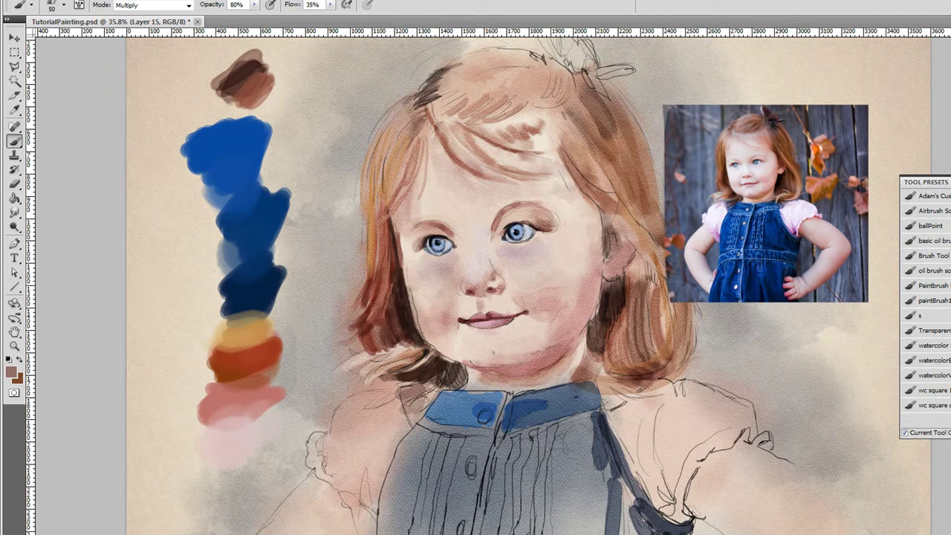
{"action": "left_click", "coordinate": [732, 205], "text": "alt"}
{"action": "mouse_move", "coordinate": [405, 405]}
{"action": "left_mouse_down"}
{"action": "mouse_move", "coordinate": [422, 412]}
{"action": "mouse_move", "coordinate": [434, 382]}
{"action": "left_mouse_up"}
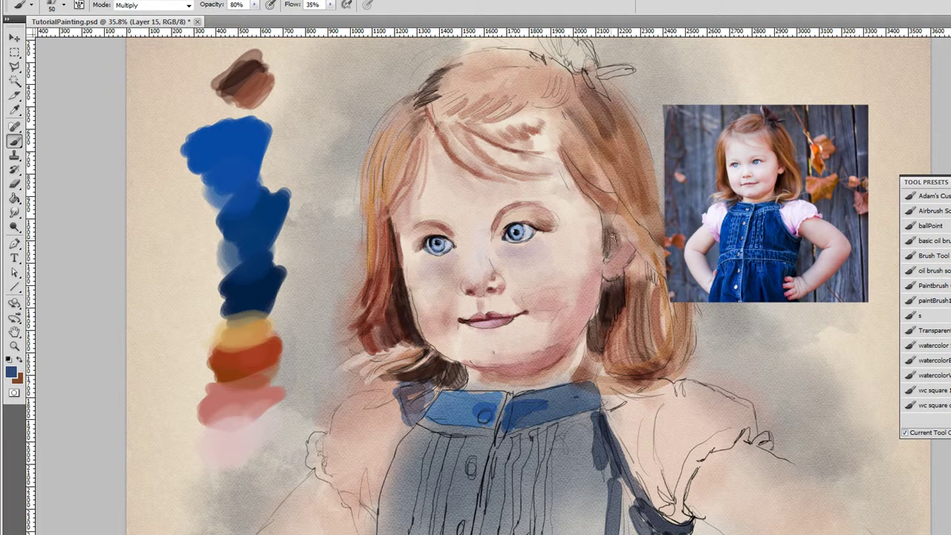
Fill both puffed sleeves with a pink wash sampled from the pink palette swatch beside the portrait.
{"action": "key", "text": "z"}
{"action": "left_click_drag", "start_coordinate": [565, 262], "coordinate": [534, 290]}
{"action": "key", "text": "b"}
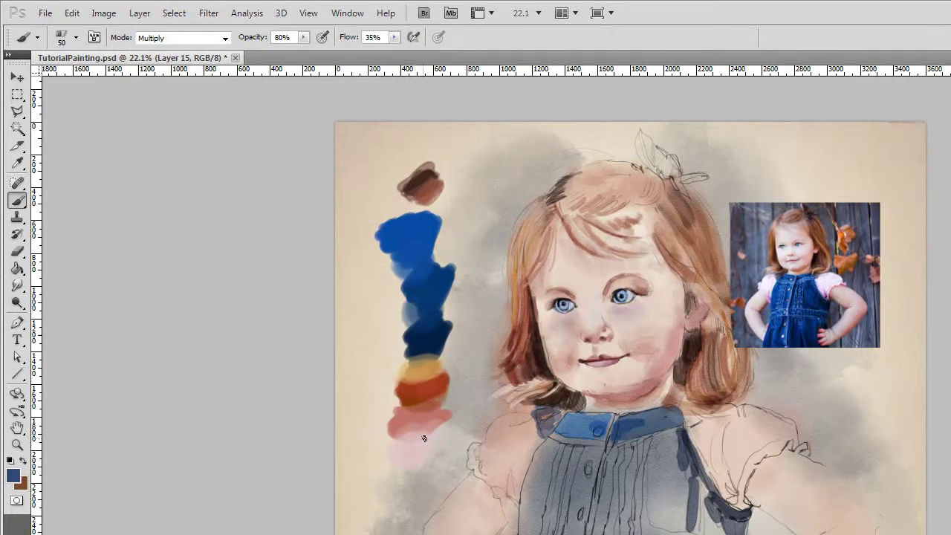
{"action": "left_click", "coordinate": [424, 425], "text": "alt"}
{"action": "mouse_move", "coordinate": [512, 436]}
{"action": "left_mouse_down"}
{"action": "mouse_move", "coordinate": [499, 456]}
{"action": "mouse_move", "coordinate": [505, 432]}
{"action": "mouse_move", "coordinate": [475, 460]}
{"action": "mouse_move", "coordinate": [501, 480]}
{"action": "mouse_move", "coordinate": [503, 461]}
{"action": "mouse_move", "coordinate": [518, 482]}
{"action": "mouse_move", "coordinate": [536, 433]}
{"action": "mouse_move", "coordinate": [538, 443]}
{"action": "mouse_move", "coordinate": [535, 431]}
{"action": "mouse_move", "coordinate": [515, 447]}
{"action": "mouse_move", "coordinate": [508, 424]}
{"action": "left_mouse_up"}
{"action": "mouse_move", "coordinate": [742, 434]}
{"action": "left_mouse_down"}
{"action": "mouse_move", "coordinate": [705, 431]}
{"action": "mouse_move", "coordinate": [736, 485]}
{"action": "mouse_move", "coordinate": [767, 428]}
{"action": "mouse_move", "coordinate": [788, 426]}
{"action": "mouse_move", "coordinate": [757, 420]}
{"action": "mouse_move", "coordinate": [744, 436]}
{"action": "mouse_move", "coordinate": [719, 425]}
{"action": "left_mouse_up"}
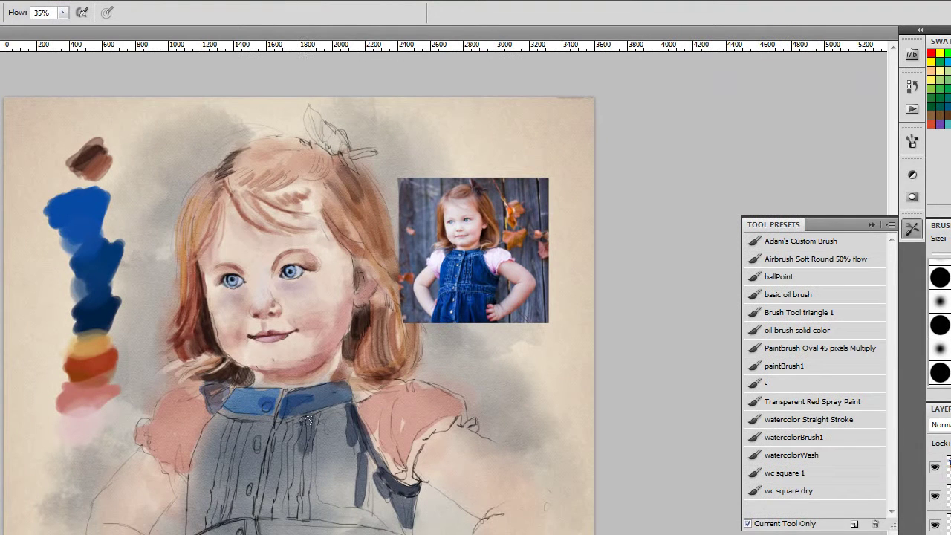
Shade the bodice pleats on both sides of the buttons with dark vertical strokes and switch to the wc square dry brush preset.
{"action": "left_click_drag", "start_coordinate": [309, 418], "coordinate": [291, 510]}
{"action": "mouse_move", "coordinate": [260, 428]}
{"action": "left_mouse_down"}
{"action": "mouse_move", "coordinate": [244, 461]}
{"action": "mouse_move", "coordinate": [240, 415]}
{"action": "mouse_move", "coordinate": [221, 505]}
{"action": "left_mouse_up"}
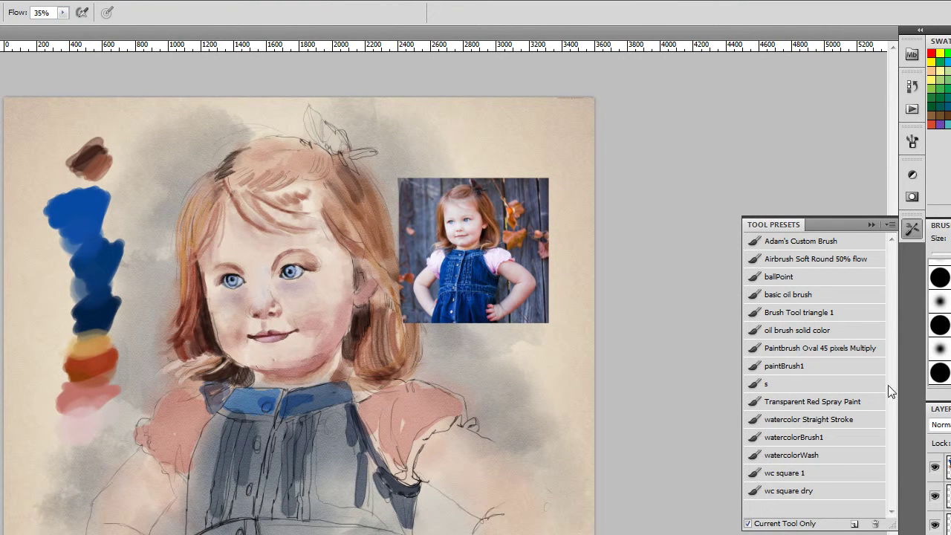
{"action": "left_click", "coordinate": [804, 490]}
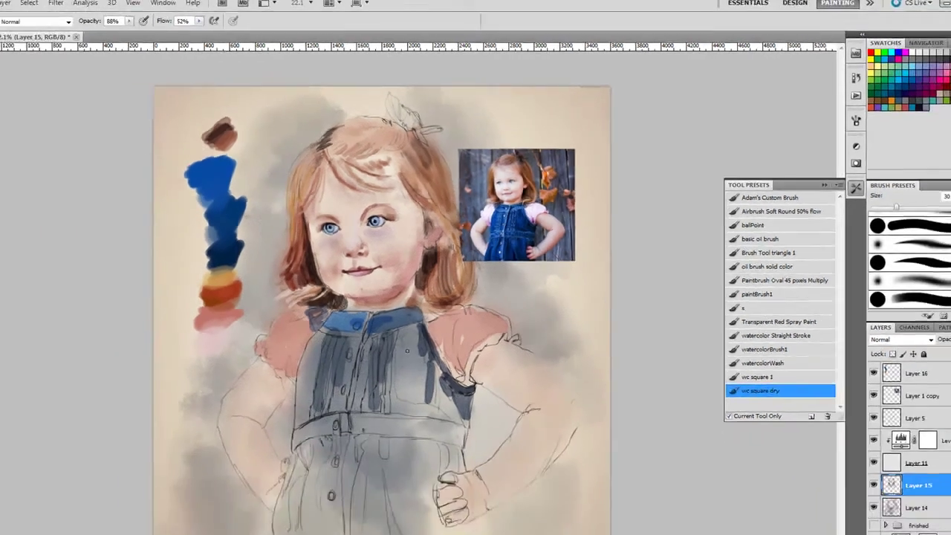
{"action": "left_click_drag", "start_coordinate": [287, 427], "coordinate": [365, 453]}
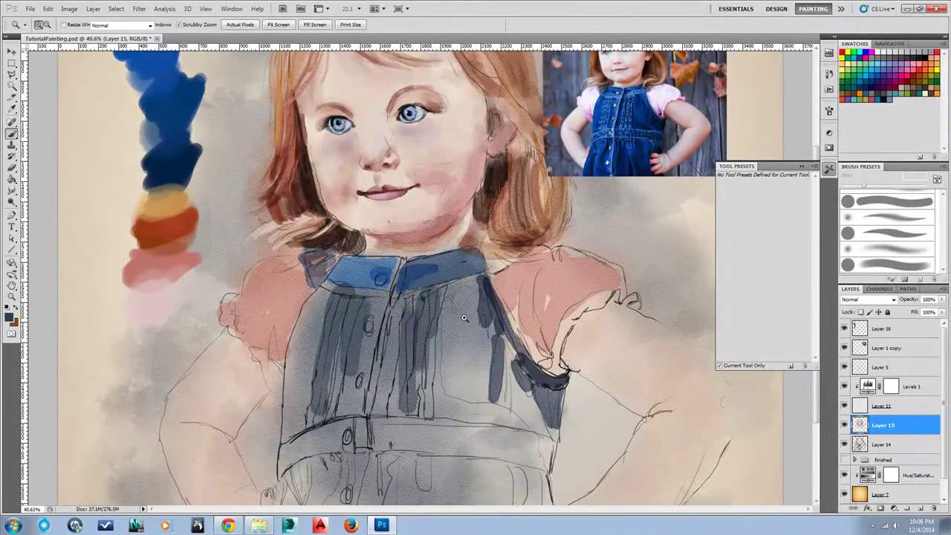
{"action": "key", "text": "b"}
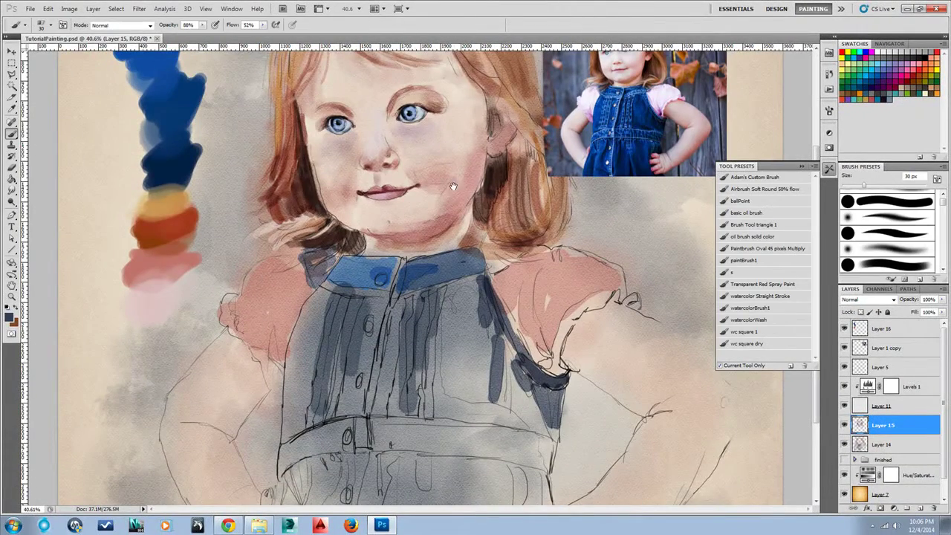
{"action": "left_click_drag", "start_coordinate": [453, 186], "coordinate": [453, 236]}
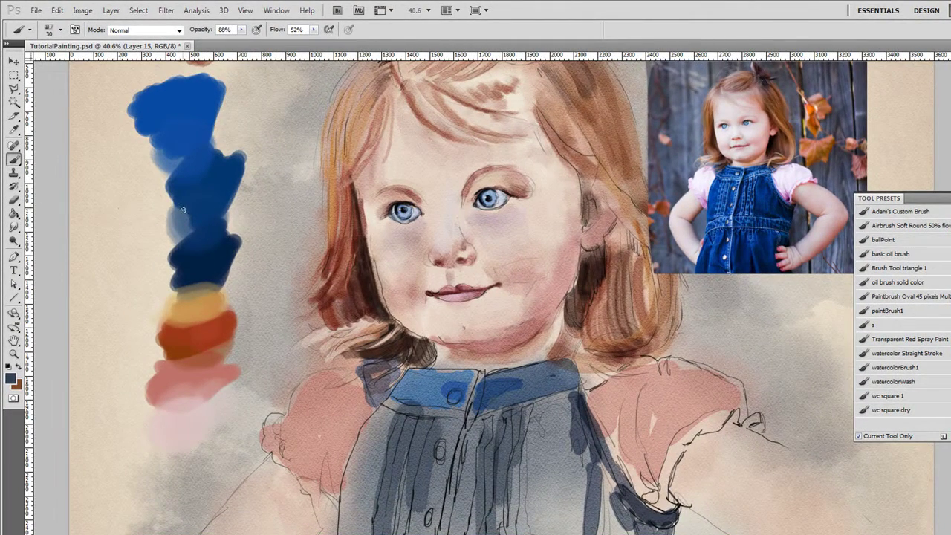
{"action": "left_click", "coordinate": [912, 413]}
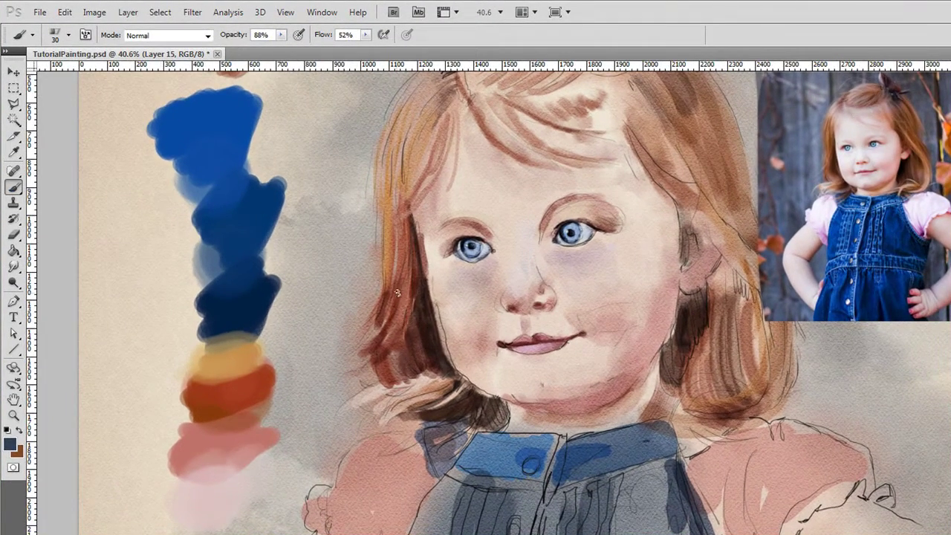
Try a stroke of pink sampled from the photo's ear on the right-hand cheek, and undo it.
{"action": "left_click", "coordinate": [889, 160], "text": "alt"}
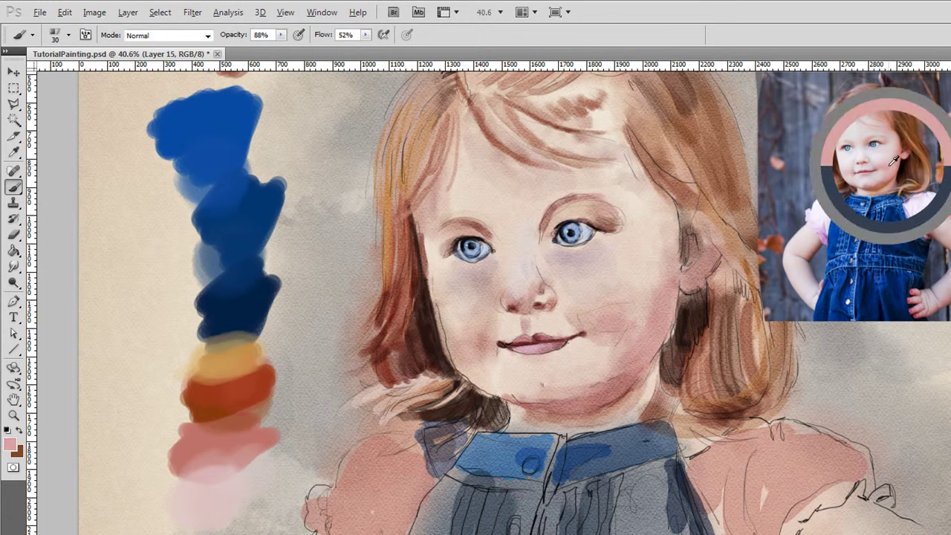
{"action": "mouse_move", "coordinate": [609, 332]}
{"action": "left_mouse_down"}
{"action": "mouse_move", "coordinate": [621, 287]}
{"action": "mouse_move", "coordinate": [617, 301]}
{"action": "mouse_move", "coordinate": [609, 282]}
{"action": "mouse_move", "coordinate": [633, 311]}
{"action": "mouse_move", "coordinate": [631, 286]}
{"action": "left_mouse_up"}
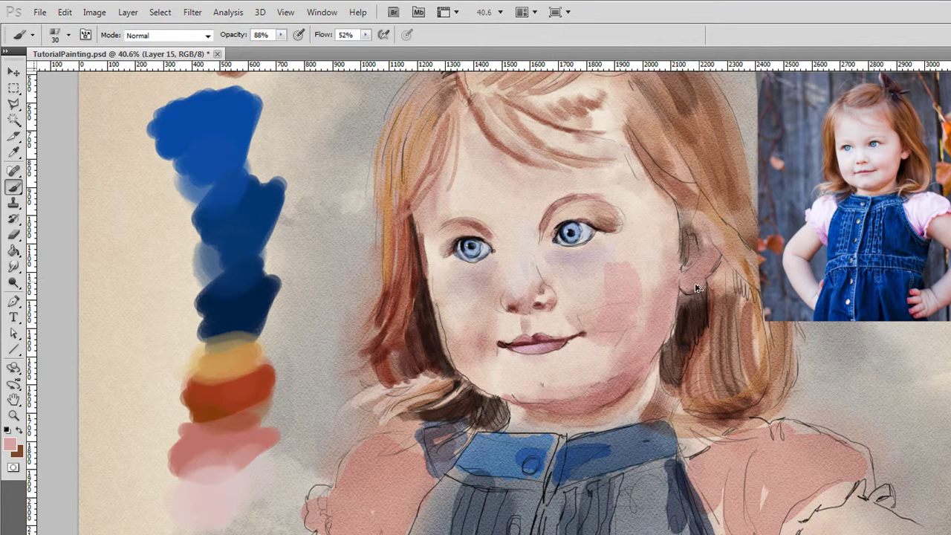
{"action": "key", "text": "ctrl+z"}
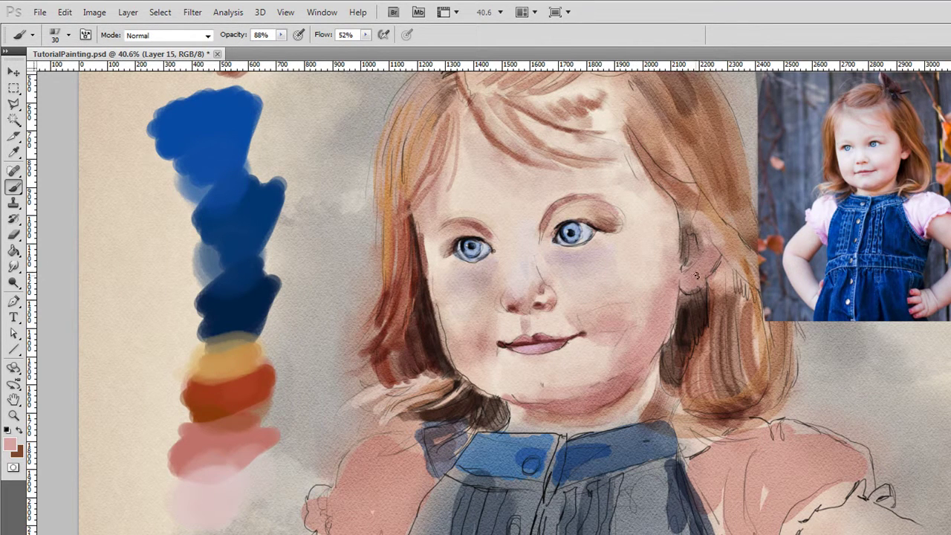
Sample a deeper red from the ear in the reference photo and try a stroke inside the portrait's ear.
{"action": "left_click", "coordinate": [908, 149], "text": "alt"}
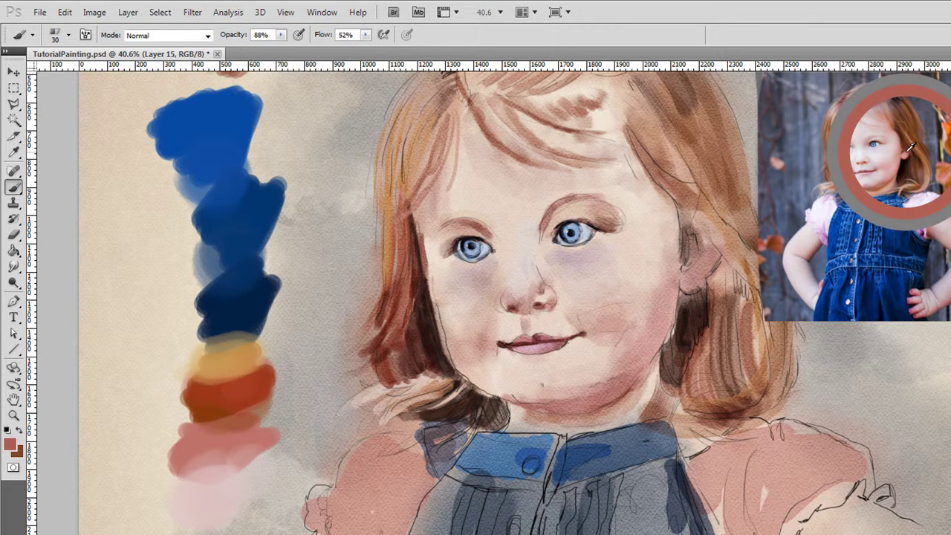
{"action": "left_click_drag", "start_coordinate": [707, 258], "coordinate": [710, 269]}
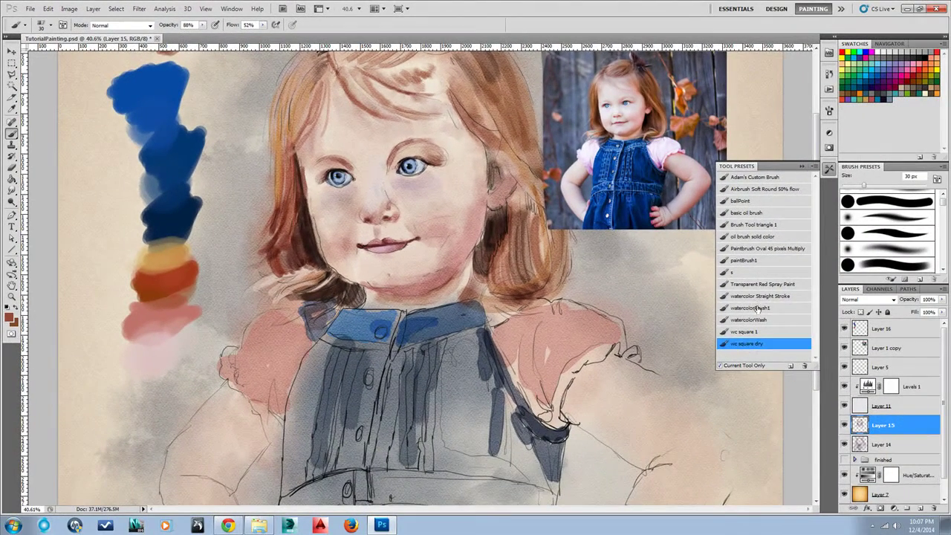
Try shading the portrait's ear with the watercolorBrush1 preset, and undo the stroke.
{"action": "left_click", "coordinate": [756, 308]}
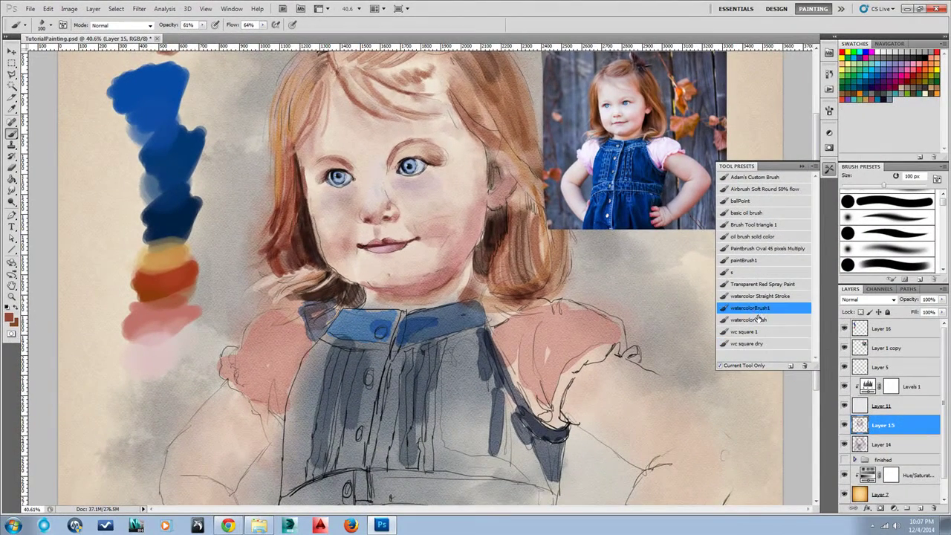
{"action": "left_click", "coordinate": [758, 320]}
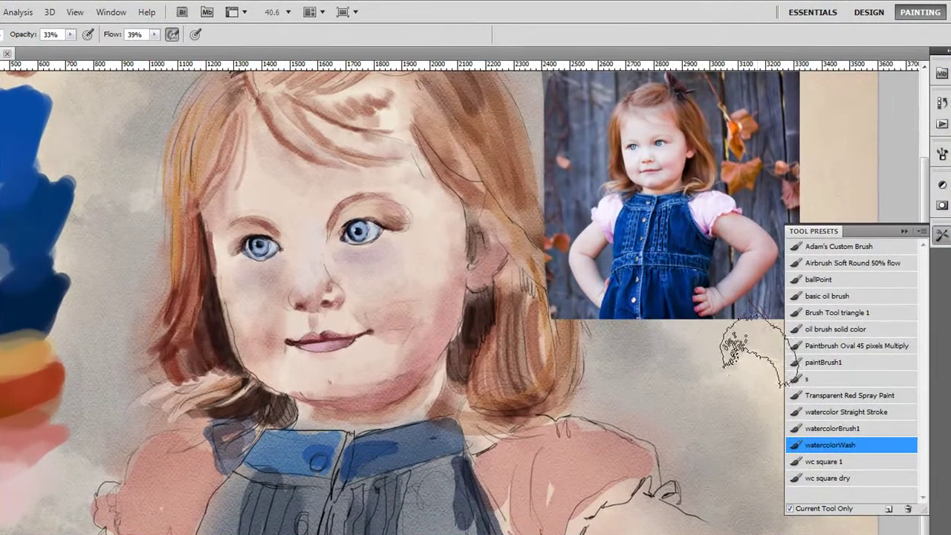
{"action": "left_click", "coordinate": [846, 428]}
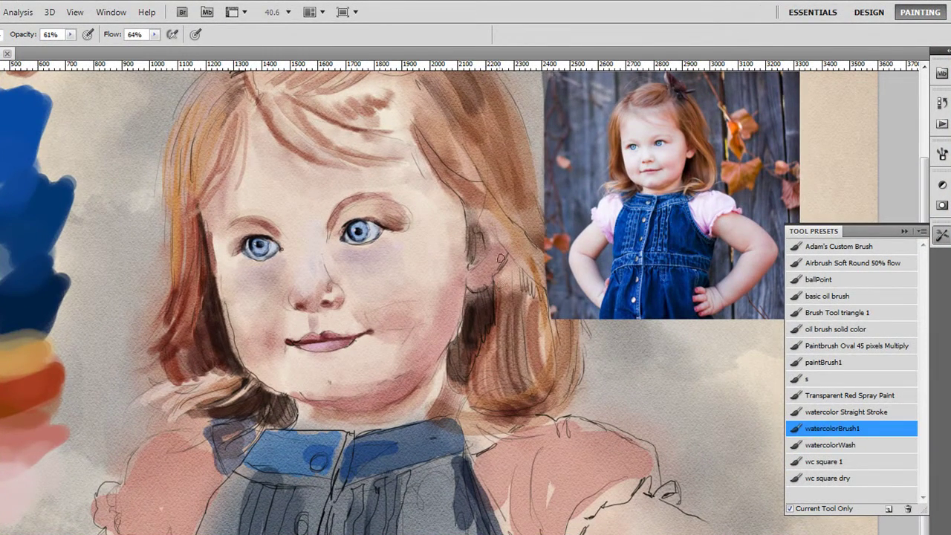
{"action": "left_click_drag", "start_coordinate": [495, 247], "coordinate": [494, 271]}
{"action": "key", "text": "ctrl+z"}
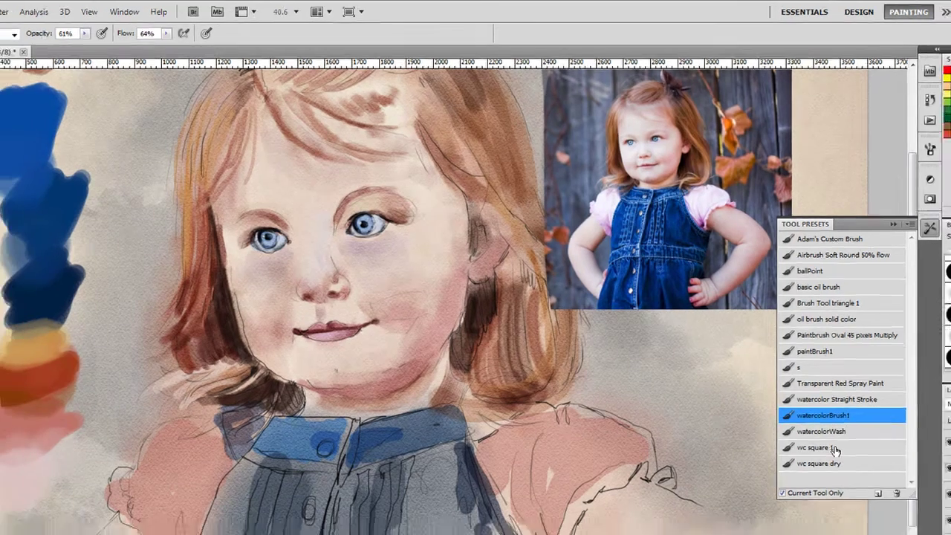
Try an ear stroke with the wc square 1 preset, change to wc square dry, and undo the stroke.
{"action": "left_click", "coordinate": [850, 462]}
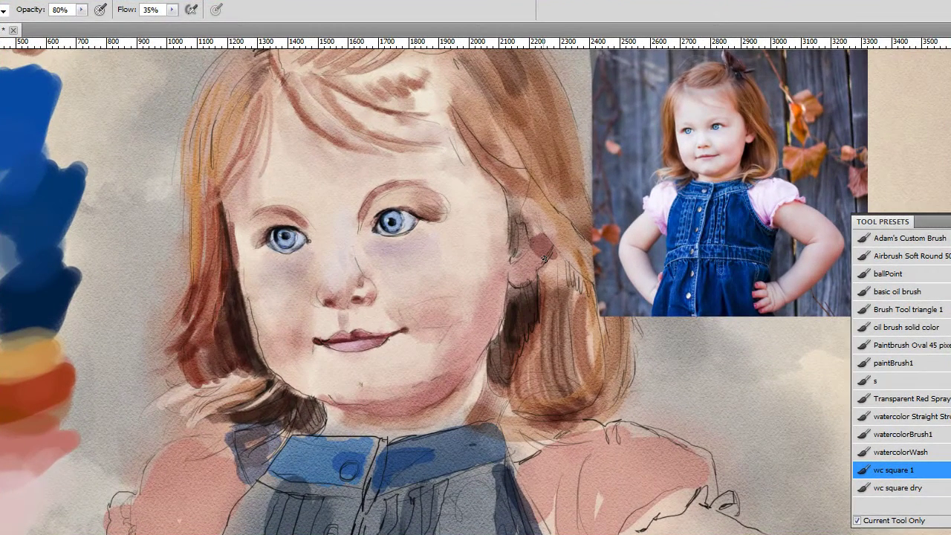
{"action": "left_click_drag", "start_coordinate": [544, 259], "coordinate": [530, 253]}
{"action": "left_click", "coordinate": [891, 487]}
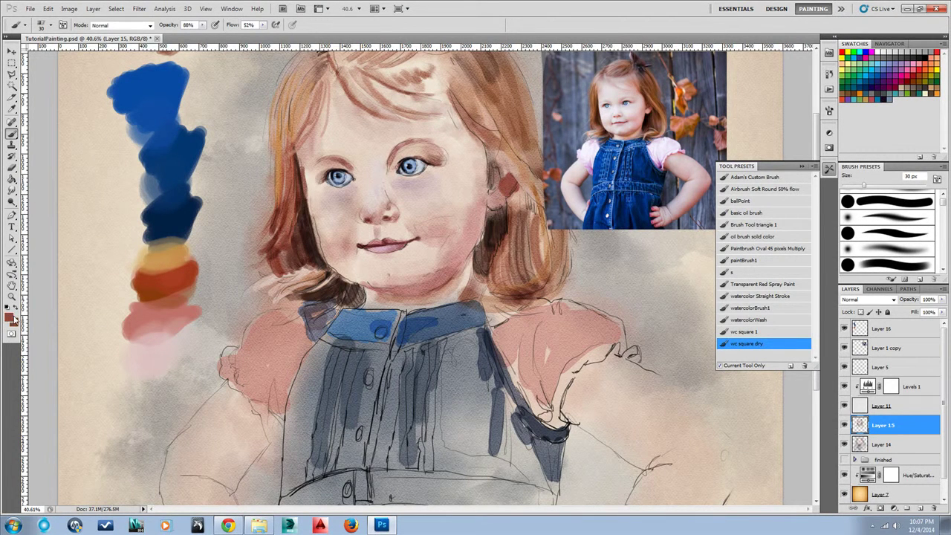
{"action": "key", "text": "ctrl+z"}
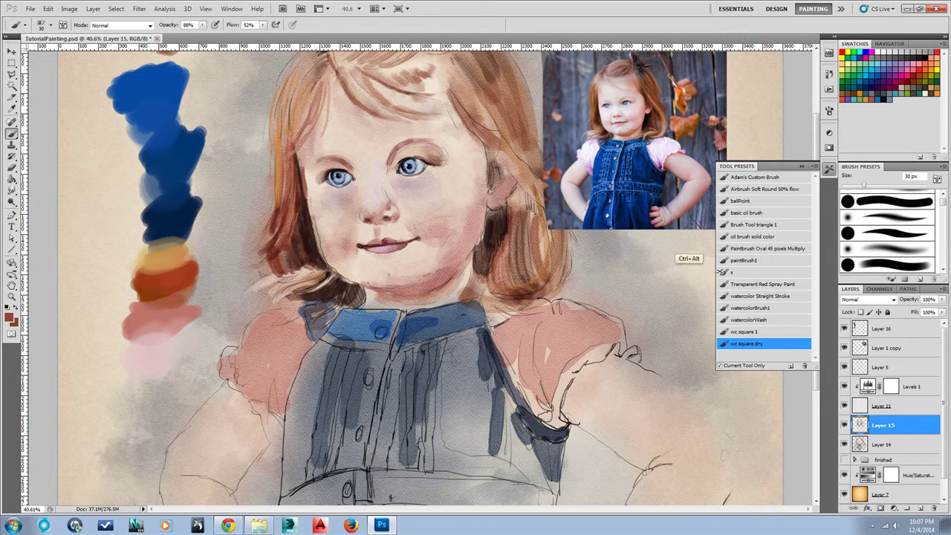
Return to the wc square 1 preset, test a darker stroke inside the ear, and undo it.
{"action": "left_click", "coordinate": [753, 332]}
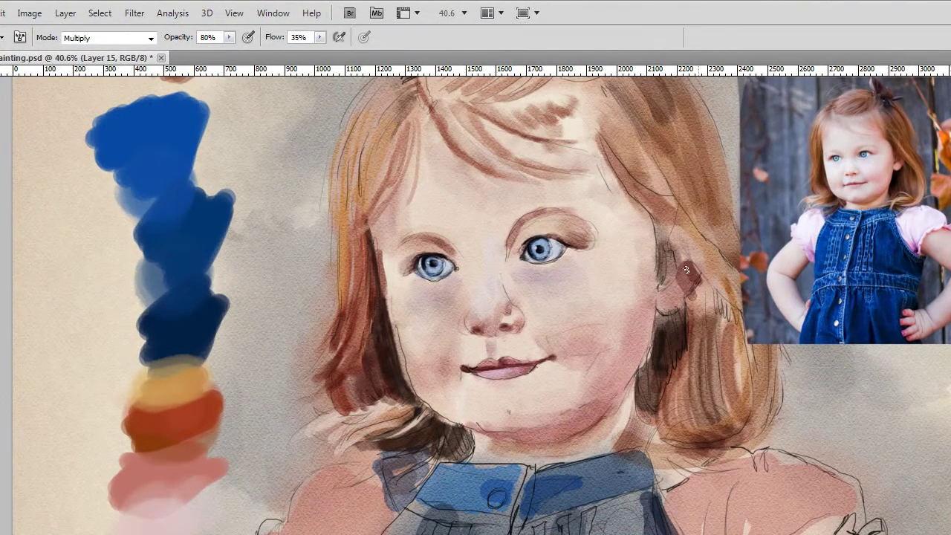
{"action": "mouse_move", "coordinate": [687, 269]}
{"action": "left_mouse_down"}
{"action": "mouse_move", "coordinate": [682, 288]}
{"action": "mouse_move", "coordinate": [693, 272]}
{"action": "mouse_move", "coordinate": [686, 286]}
{"action": "mouse_move", "coordinate": [683, 275]}
{"action": "left_mouse_up"}
{"action": "key", "text": "ctrl+alt+z"}
{"action": "key", "text": "ctrl+alt+z"}
{"action": "key", "text": "ctrl+alt+z"}
{"action": "key", "text": "ctrl+alt+z"}
Lower the brush opacity to 55% and shade the inside of the ear with the sampled red.
{"action": "left_click", "coordinate": [229, 37]}
{"action": "left_click", "coordinate": [211, 52]}
{"action": "mouse_move", "coordinate": [690, 269]}
{"action": "left_mouse_down"}
{"action": "mouse_move", "coordinate": [684, 287]}
{"action": "mouse_move", "coordinate": [681, 279]}
{"action": "left_mouse_up"}
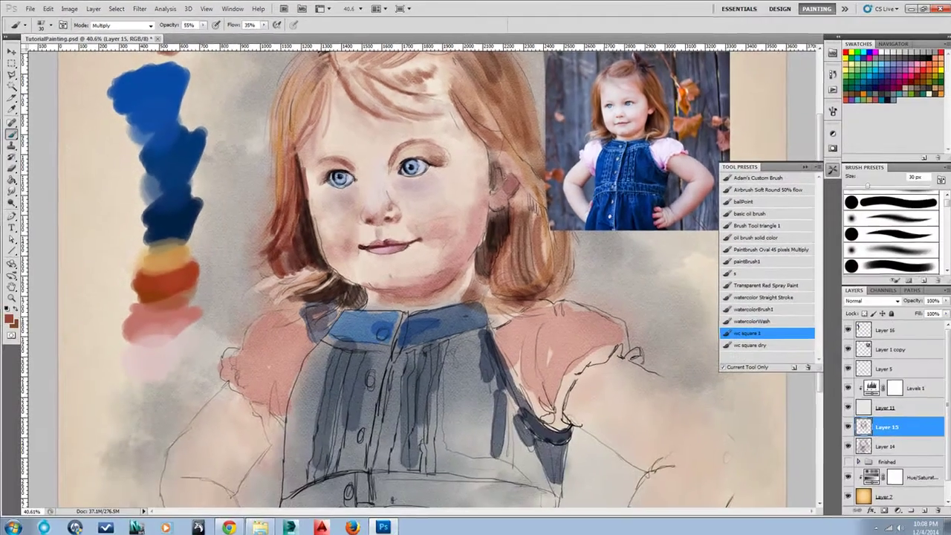
Switch to the Smudge tool and zoom out to 20% to view the portrait beside the reference photo.
{"action": "key", "text": "r"}
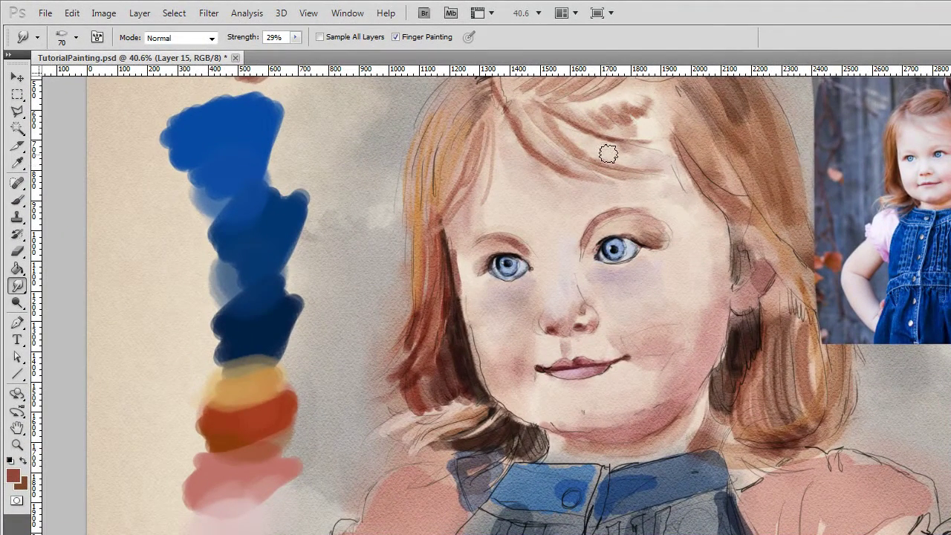
{"action": "key", "text": "z"}
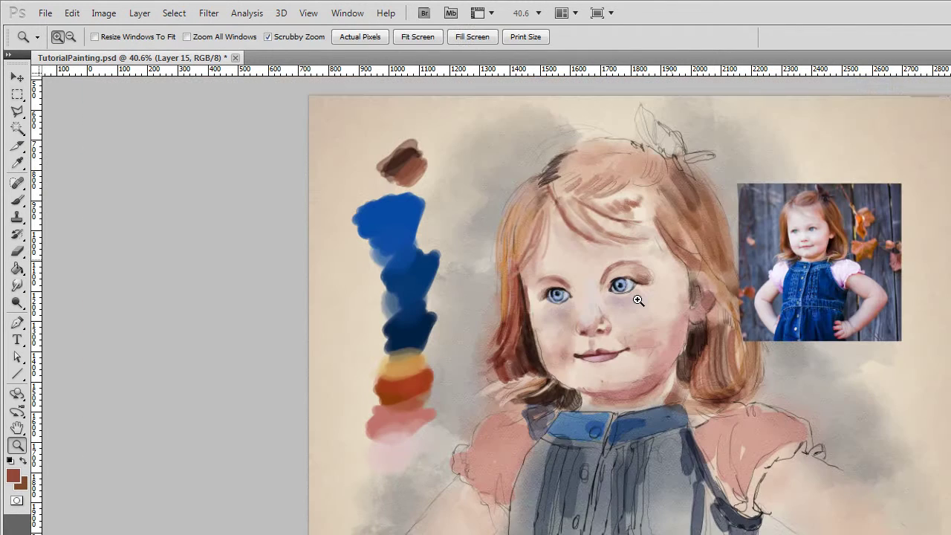
{"action": "left_click_drag", "start_coordinate": [638, 300], "coordinate": [629, 307]}
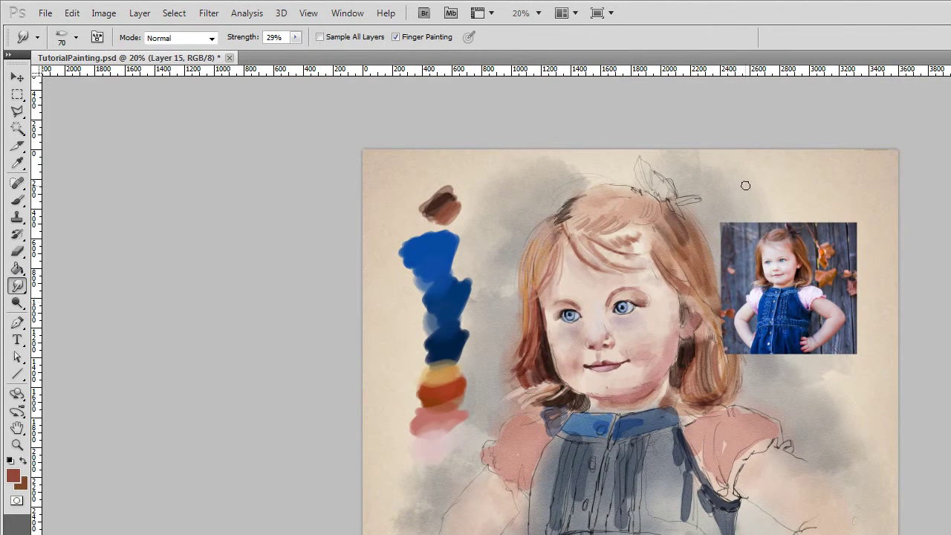